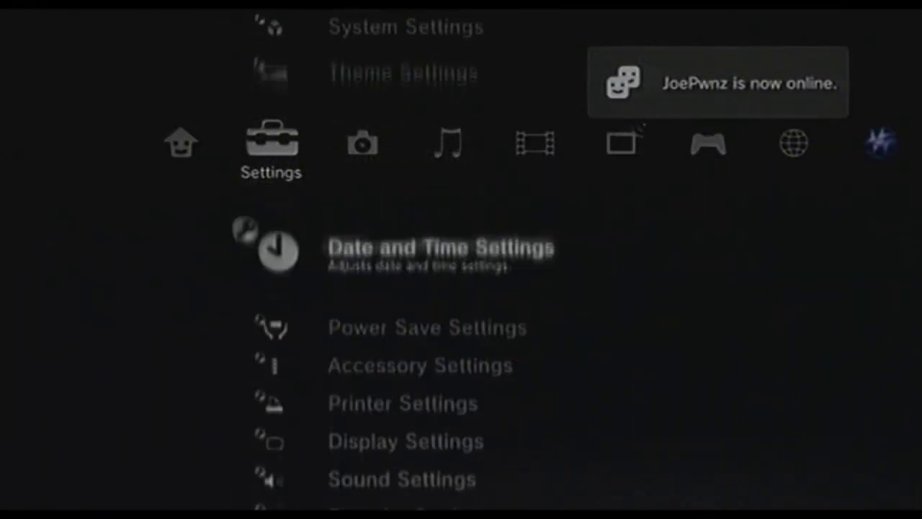
- Open Display Settings > Video Output Settings on the PS3 and browse the connector types
key("Down")
key("Down")
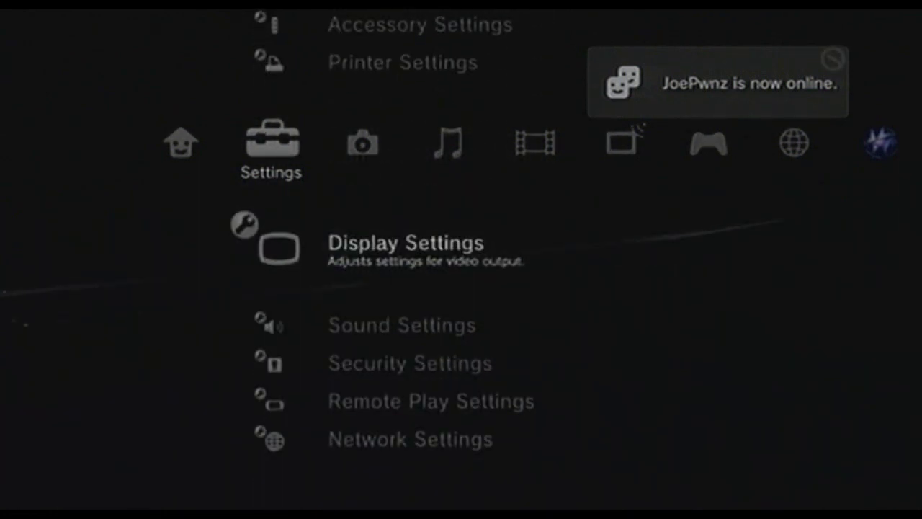
key("Return")
key("Down")
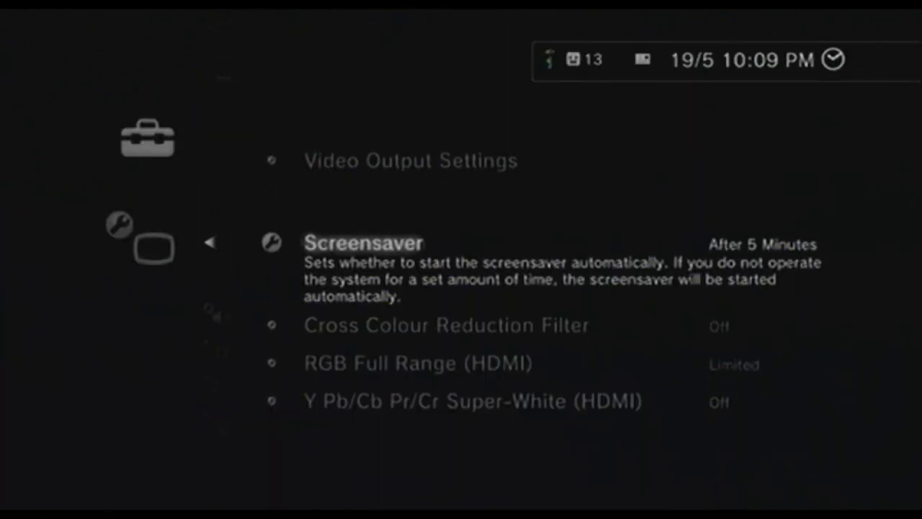
key("Down")
key("Up")
key("Up")
key("Return")
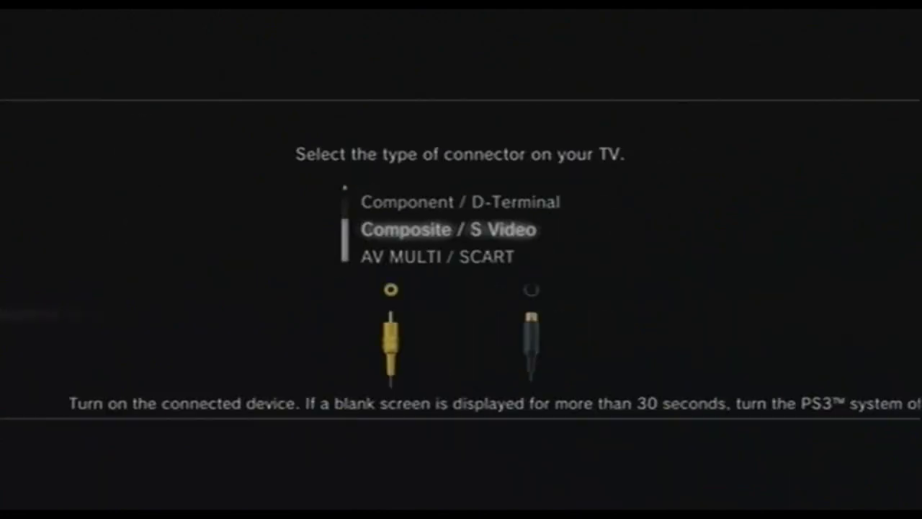
key("Up")
key("Down")
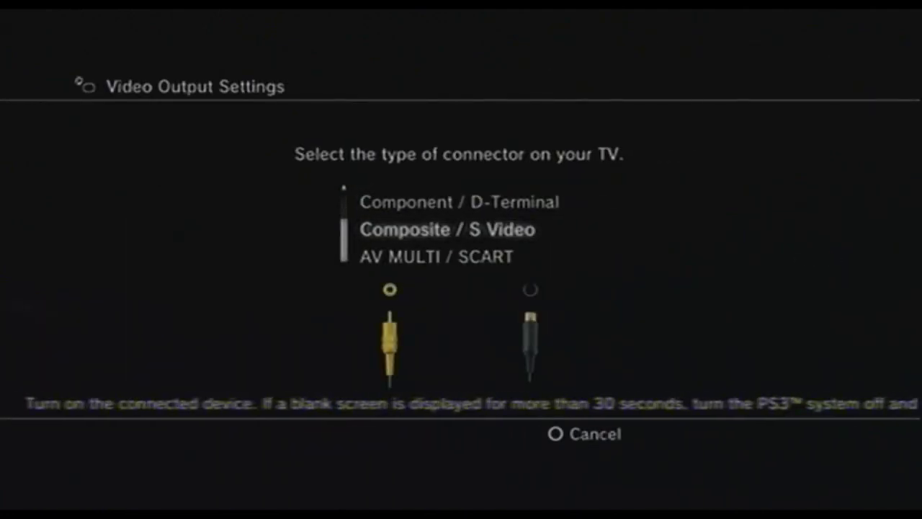
key("Up")
key("Down")
key("Down")
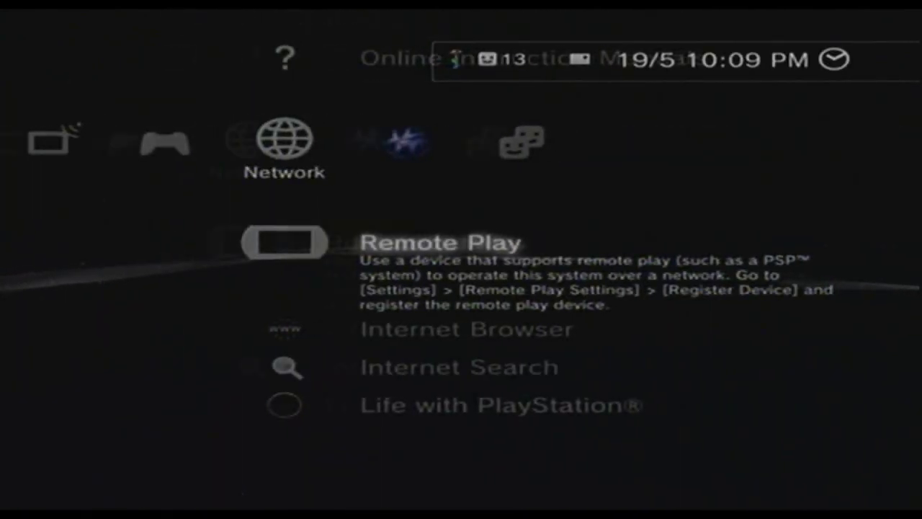
- Back out of Video Output Settings and move to the PlayStation Network column on the XMB
key("Up")
key("Up")
key("Up")
key("Up")
key("Up")
key("Up")
key("Up")
key("Up")
key("Up")
key("Up")
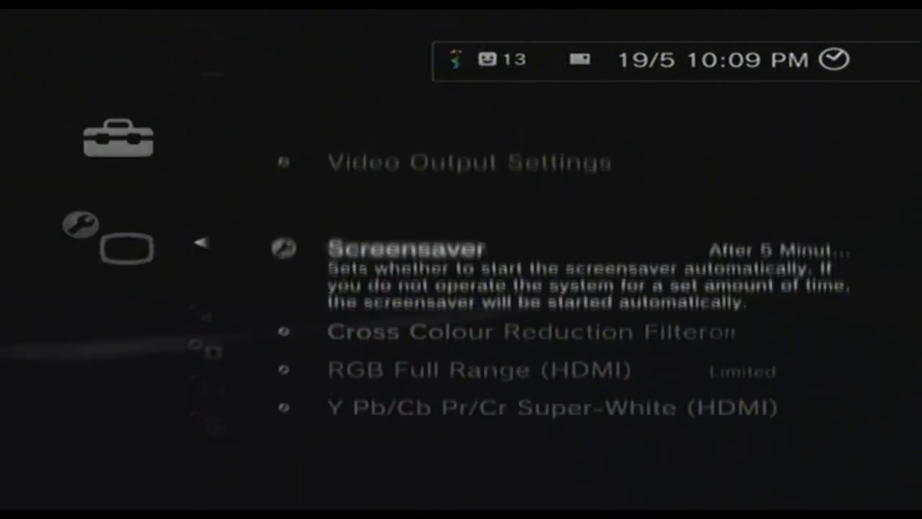
key("Up")
key("Return")
key("Return")
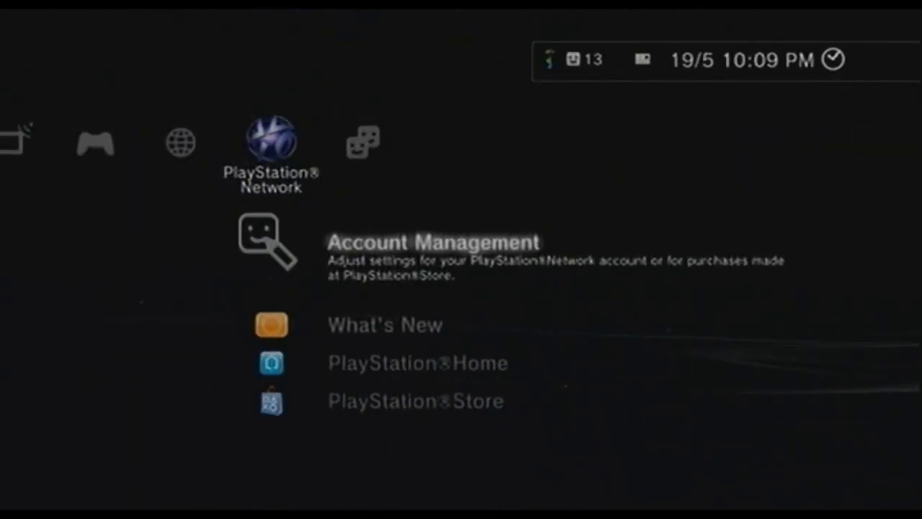
key("Left")
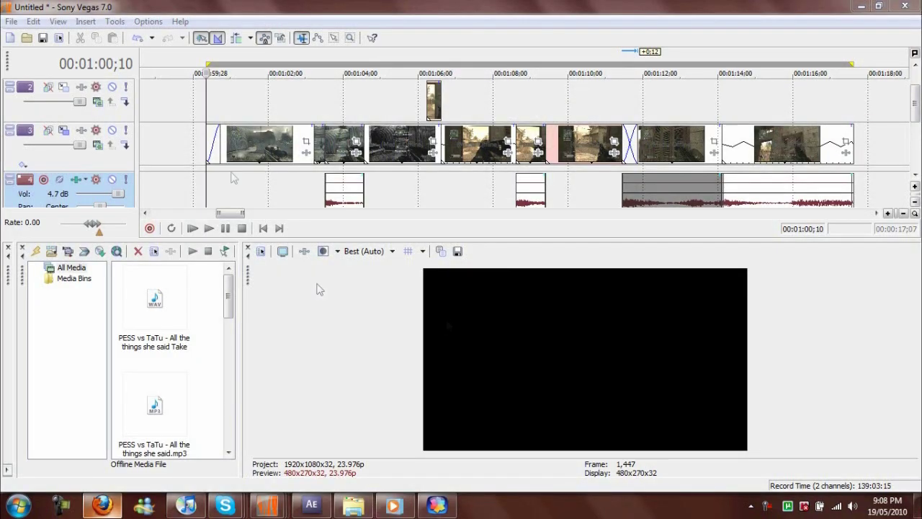
left_click(297, 153)
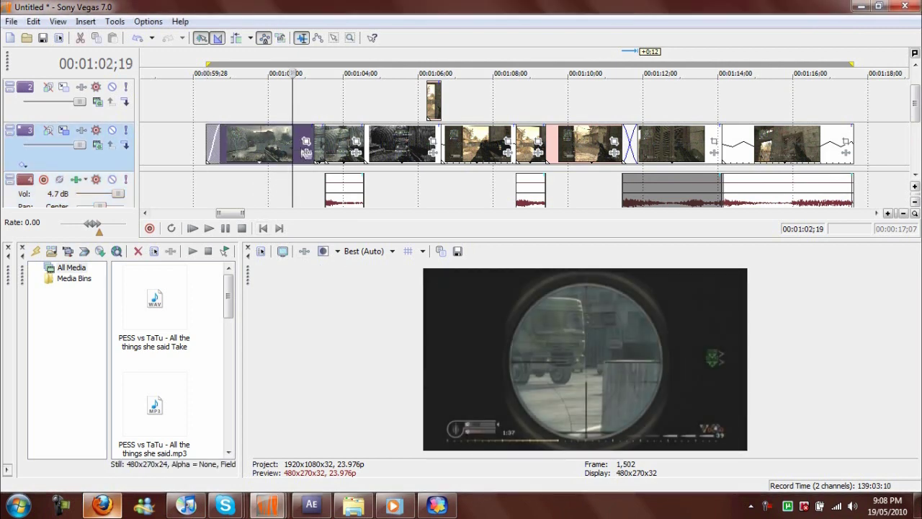
left_click(339, 148)
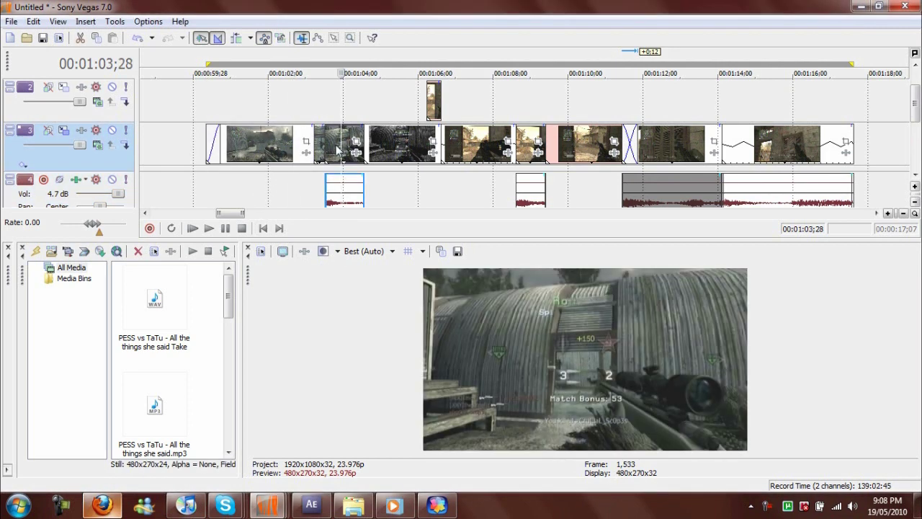
left_click(334, 149)
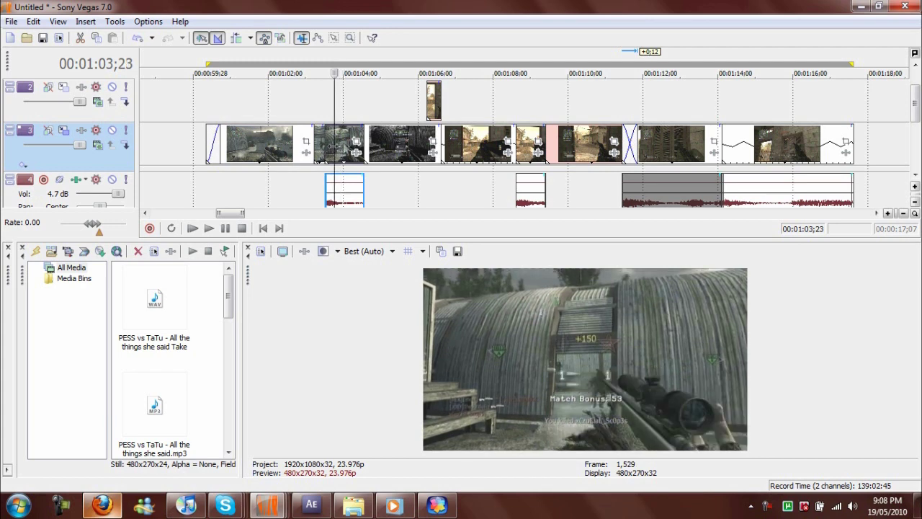
left_click(429, 138)
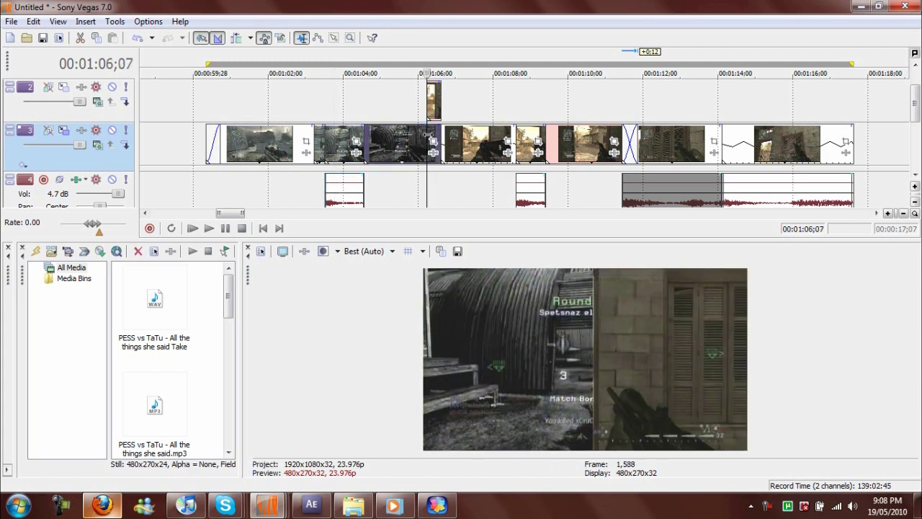
key("Right")
key("Right")
key("Right")
key("Right")
key("Right")
key("Right")
key("Right")
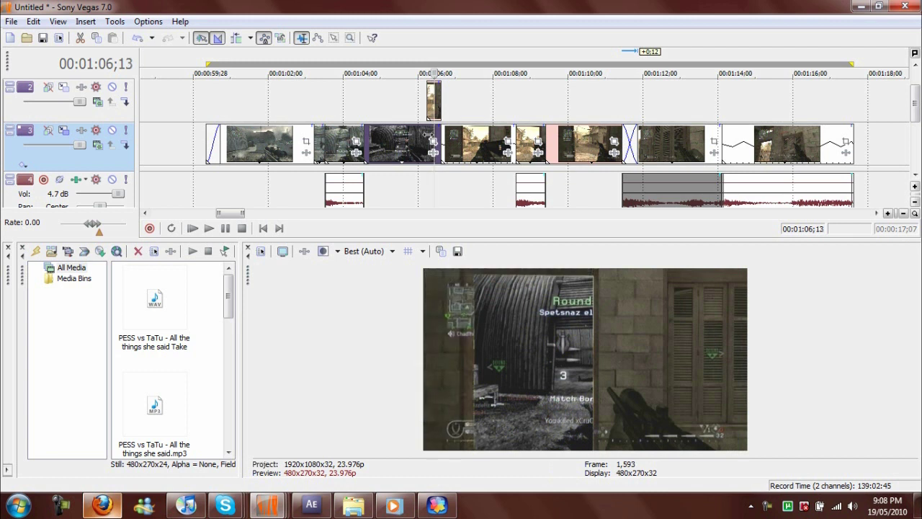
key("Right")
key("Right")
key("Right")
key("Right")
key("Right")
key("Right")
key("Right")
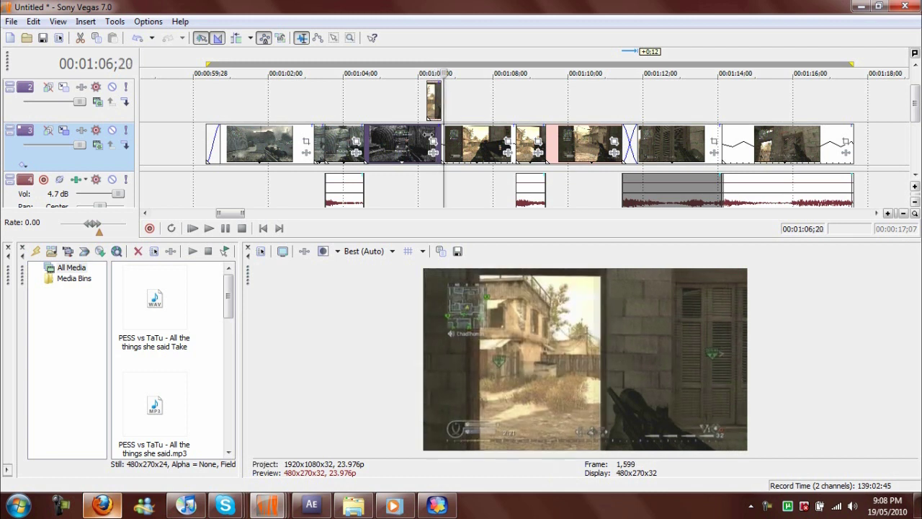
key("Right")
key("Right")
key("Right")
key("Right")
key("Right")
key("Right")
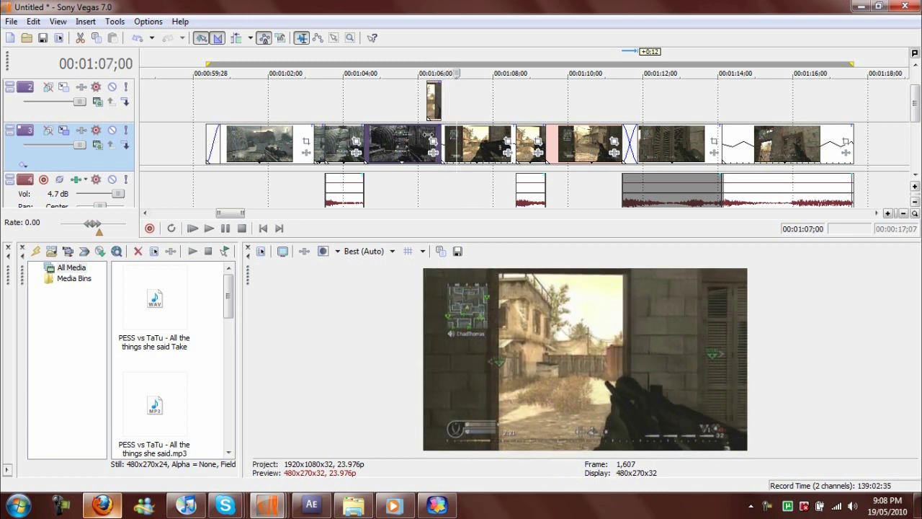
left_click(7, 24)
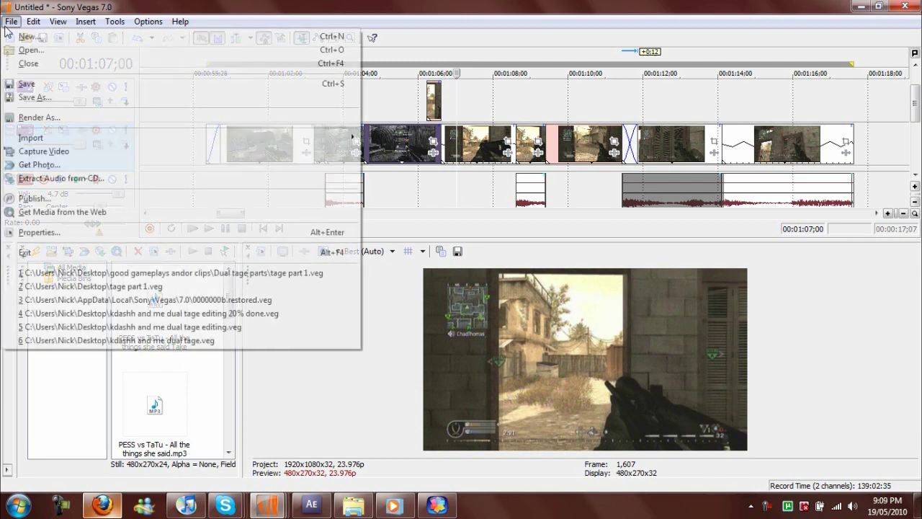
- Render As Windows Media Video V9 with the Dazzle HD full-screen template and open its Custom settings
left_click(40, 119)
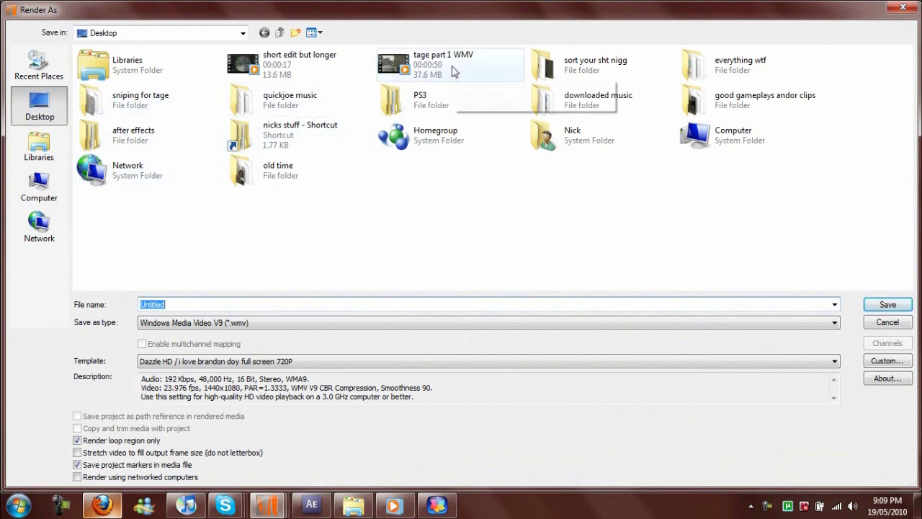
left_click(249, 326)
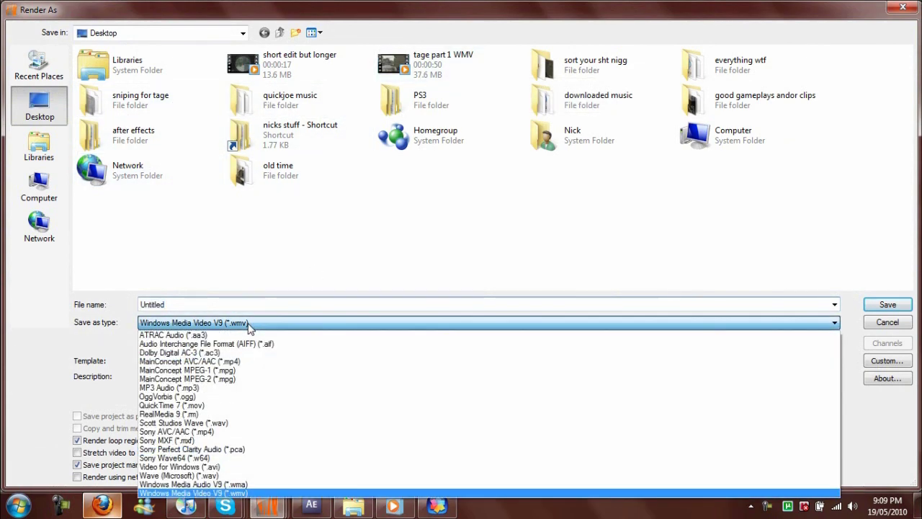
left_click(229, 494)
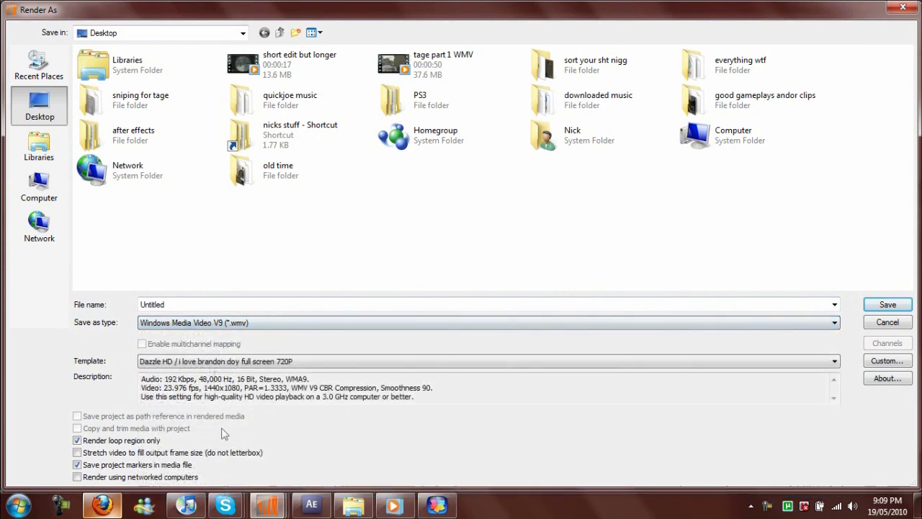
left_click(232, 361)
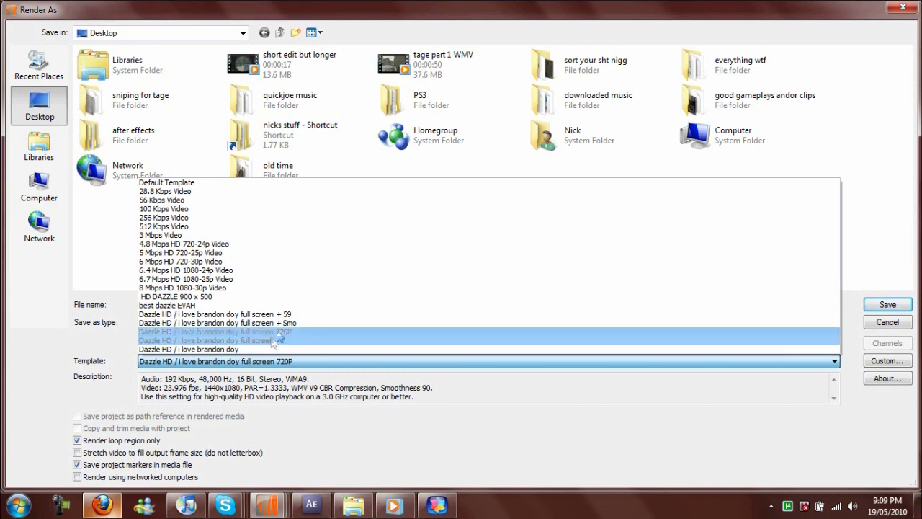
left_click(286, 323)
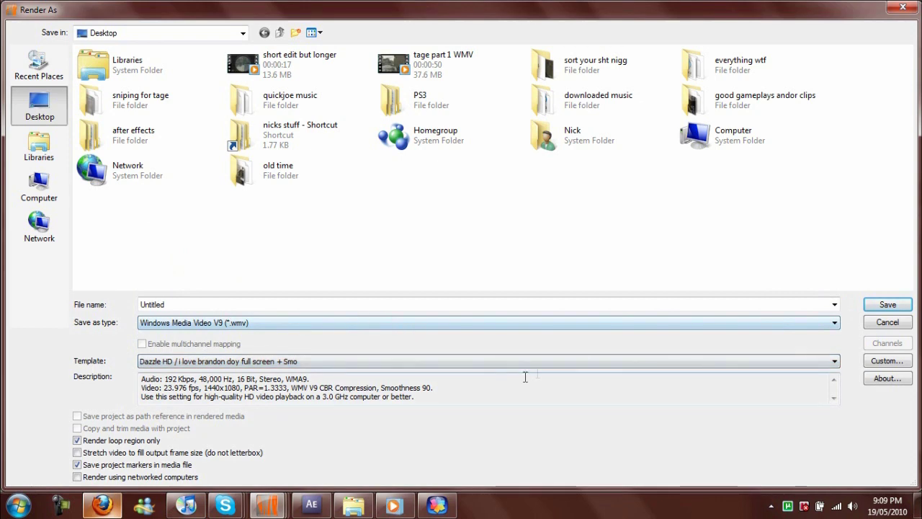
left_click(895, 364)
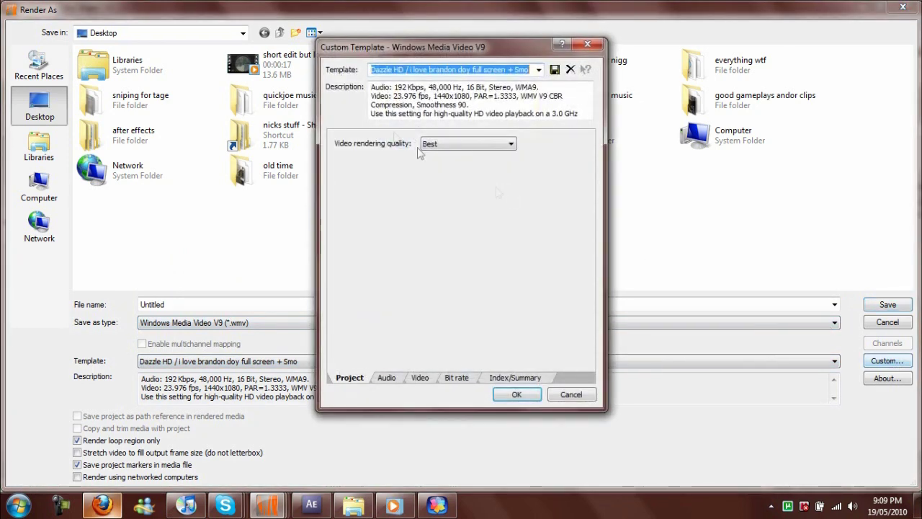
- Keep Best rendering quality and Windows Media Video 9 at 1920x1080 in the Video settings
left_click(473, 145)
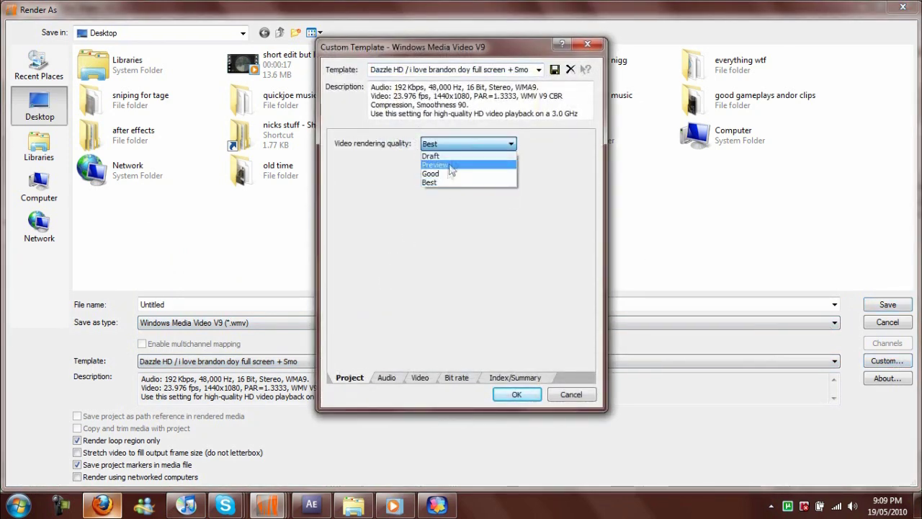
left_click(443, 186)
left_click(387, 377)
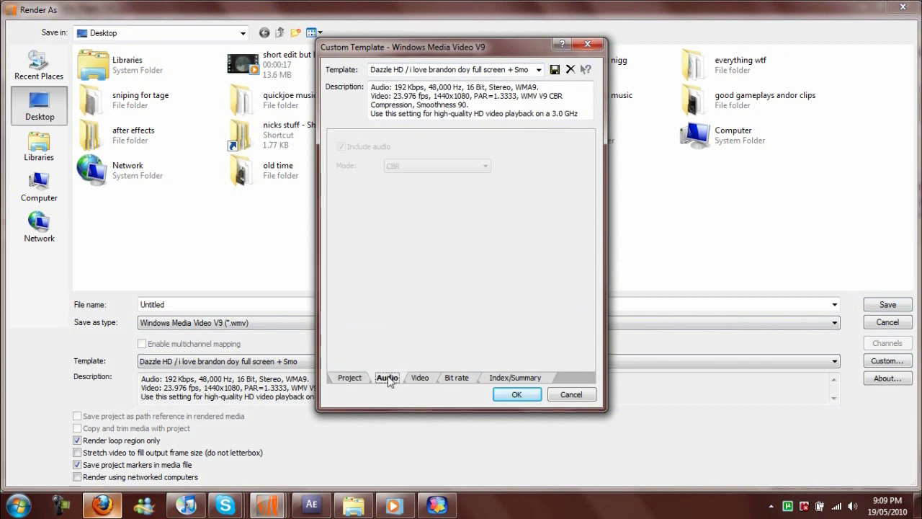
left_click(420, 378)
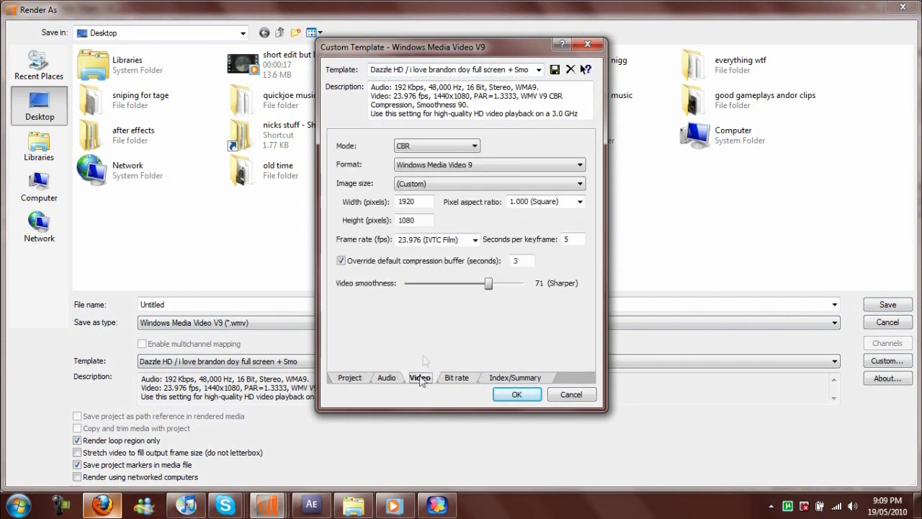
left_click(453, 164)
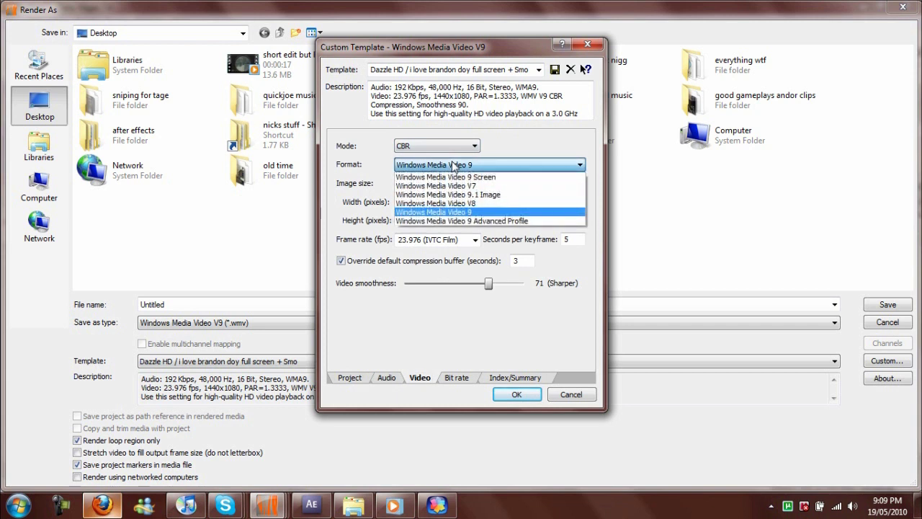
left_click(453, 213)
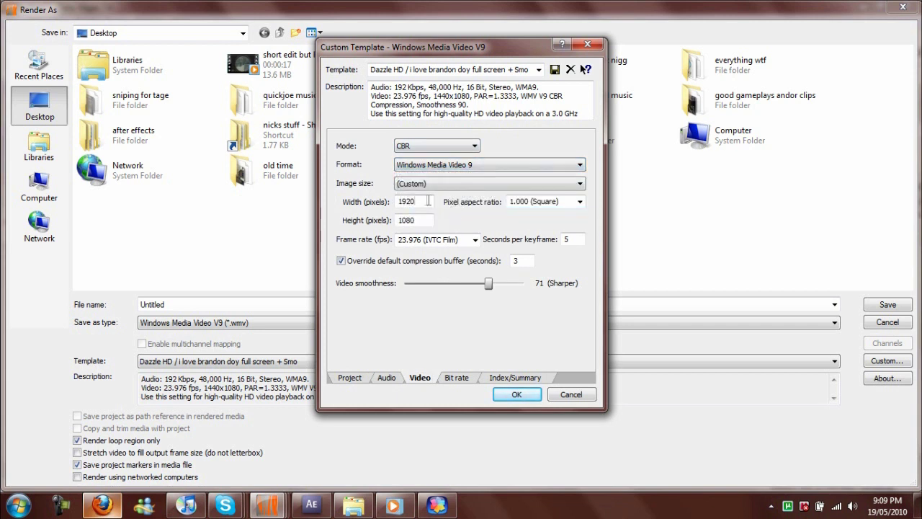
left_click(412, 220)
- Set pixel aspect ratio to 1.333 (HD 1080) and keep frame rate at 23.976 (IVTC Film)
left_click(581, 165)
left_click(578, 204)
left_click(578, 203)
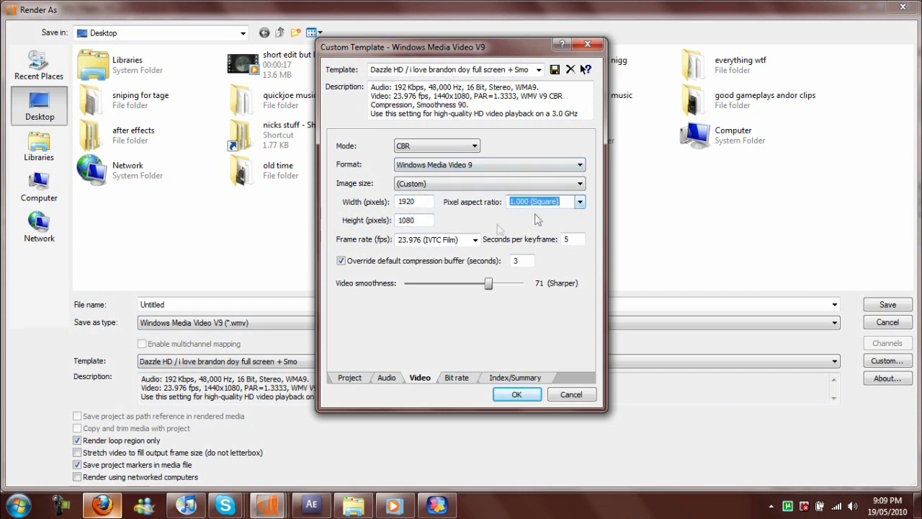
left_click(578, 204)
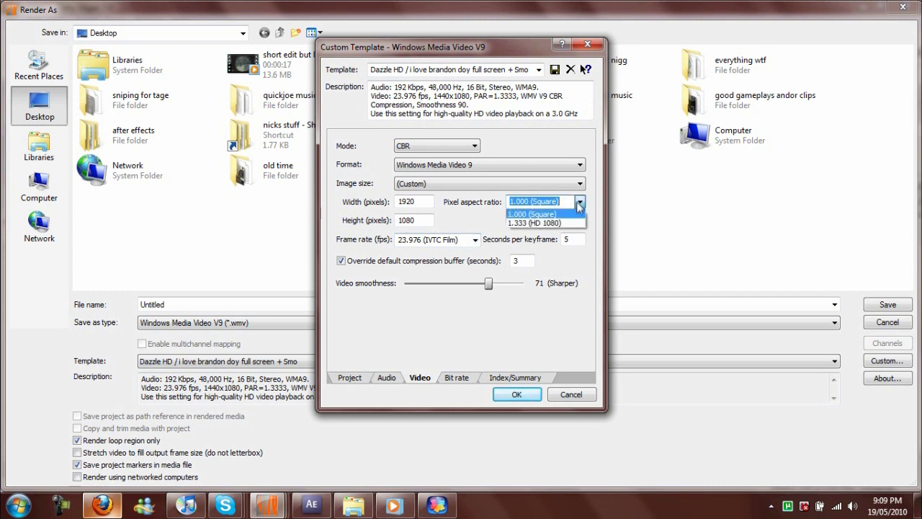
left_click(536, 222)
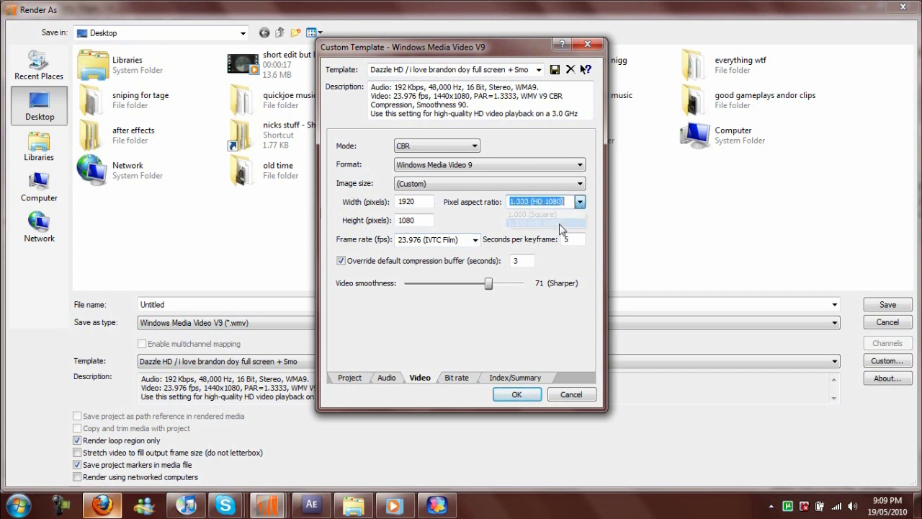
left_click(475, 242)
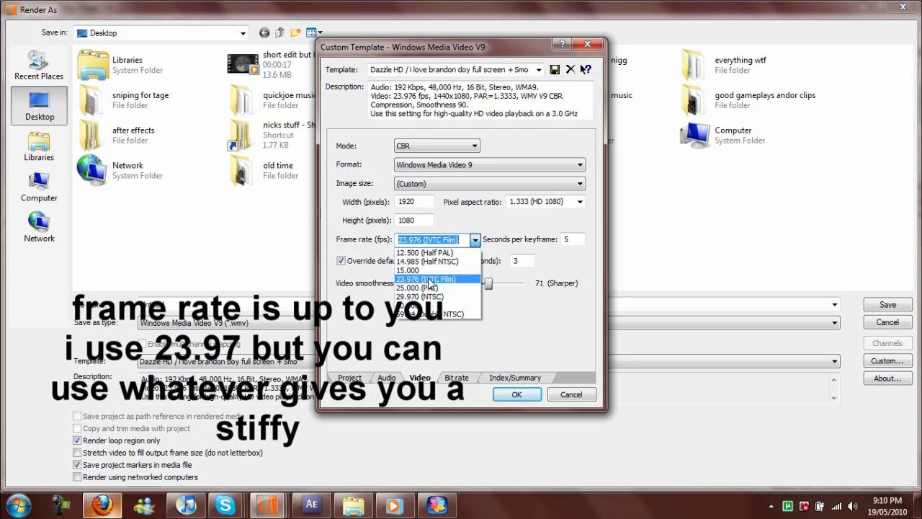
left_click(429, 279)
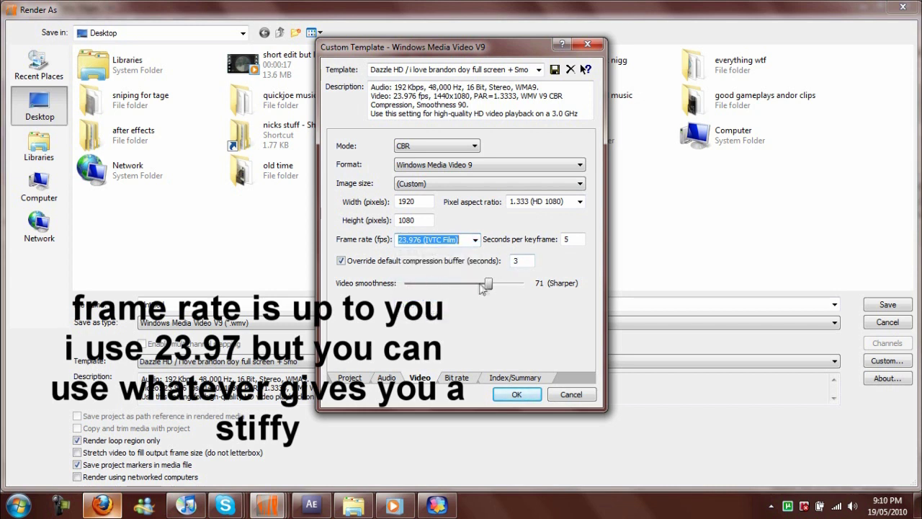
- Lower video smoothness slightly, review bit rate and index settings, and apply the template
left_click_drag(488, 284, 484, 283)
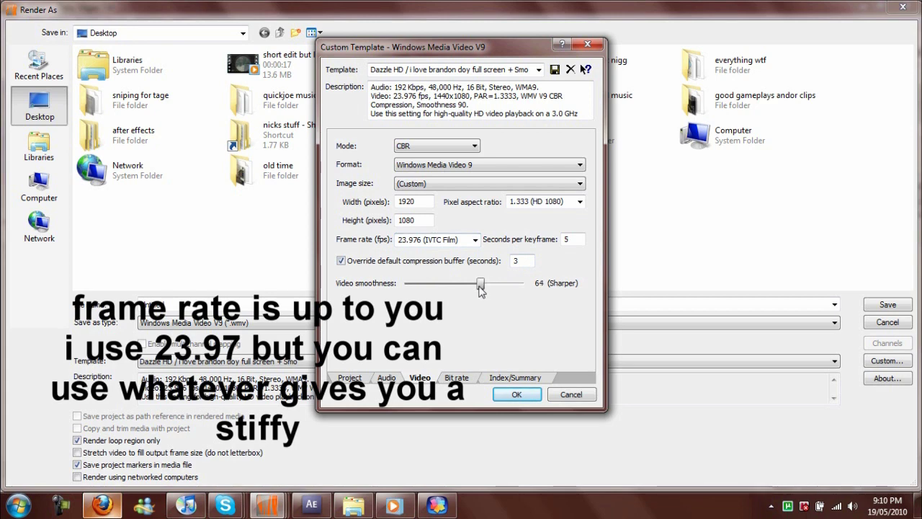
left_click(458, 378)
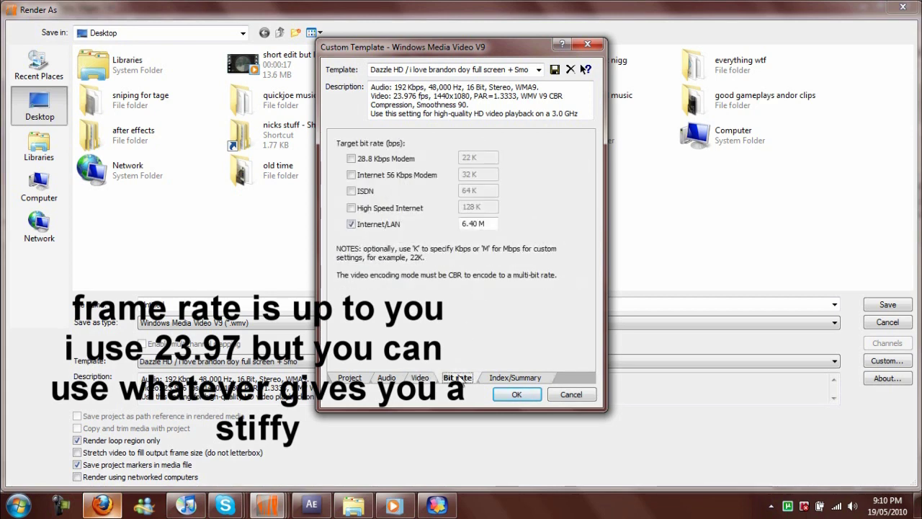
left_click(499, 379)
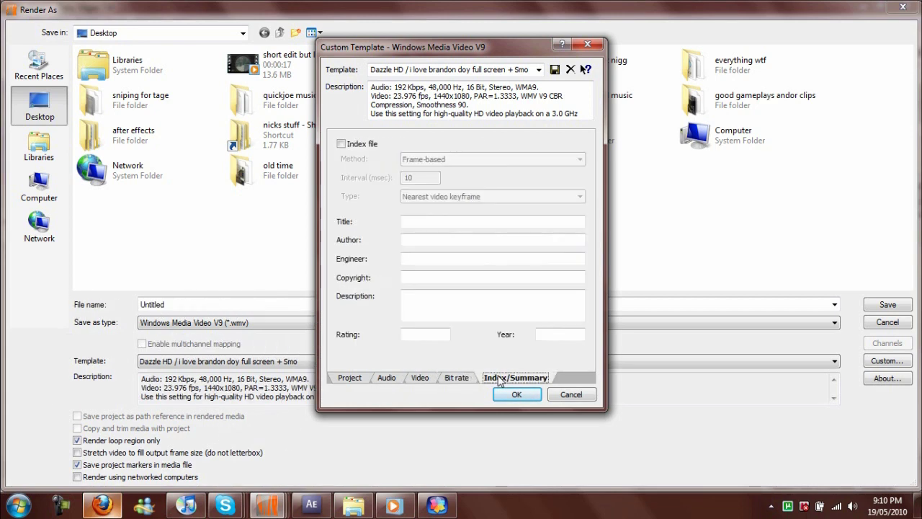
left_click(516, 395)
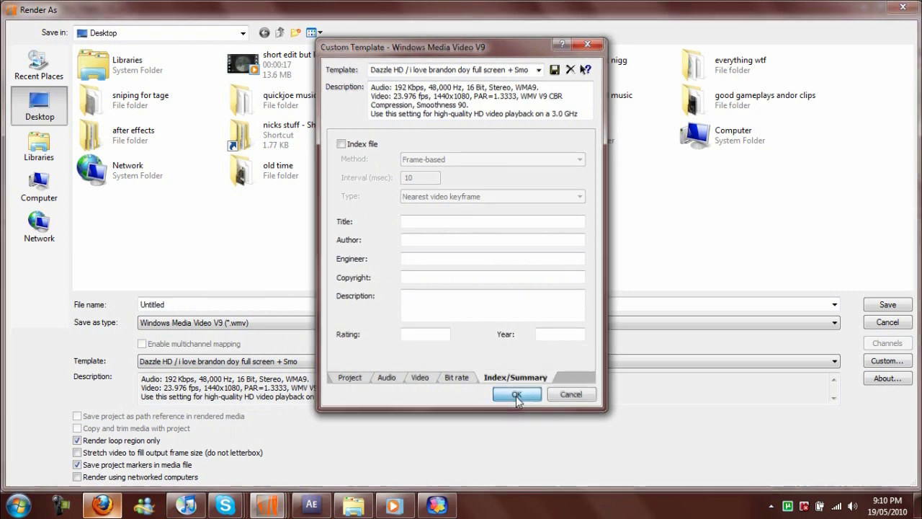
- In Pinnacle Studio, set the video input to Composite
left_click(438, 506)
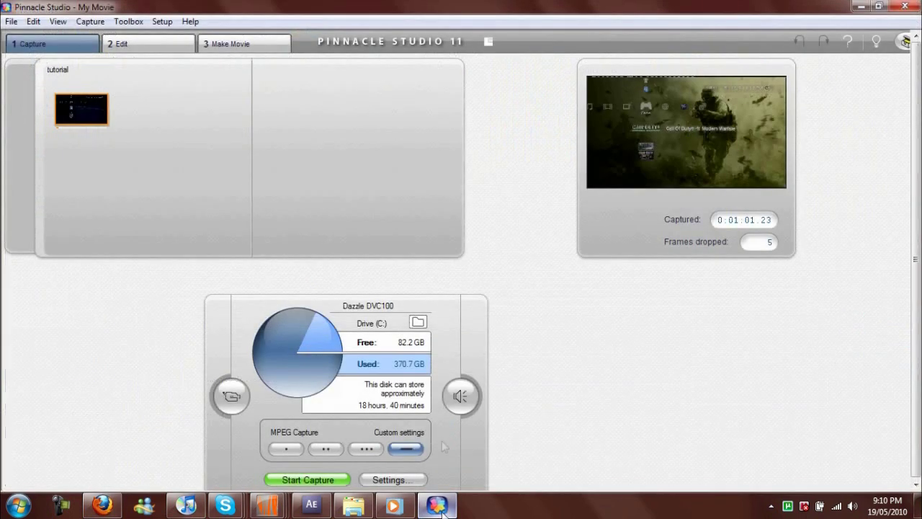
left_click(231, 395)
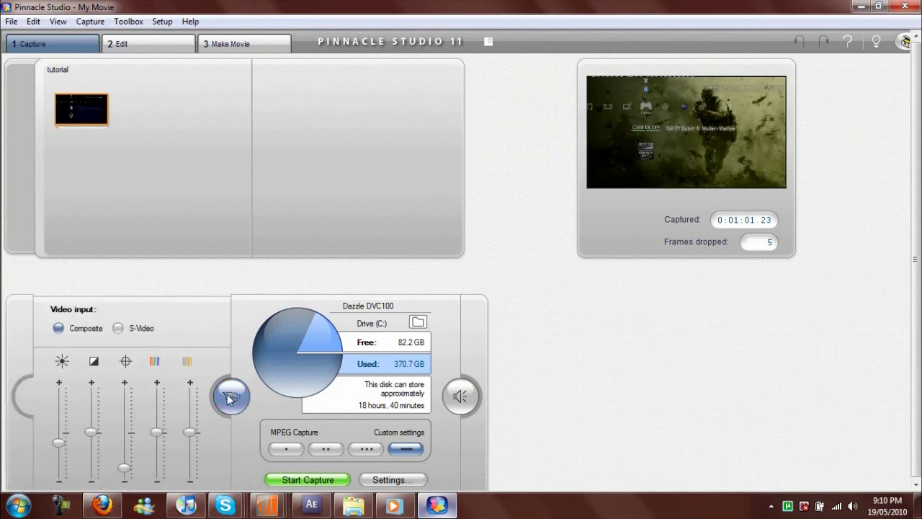
left_click(118, 328)
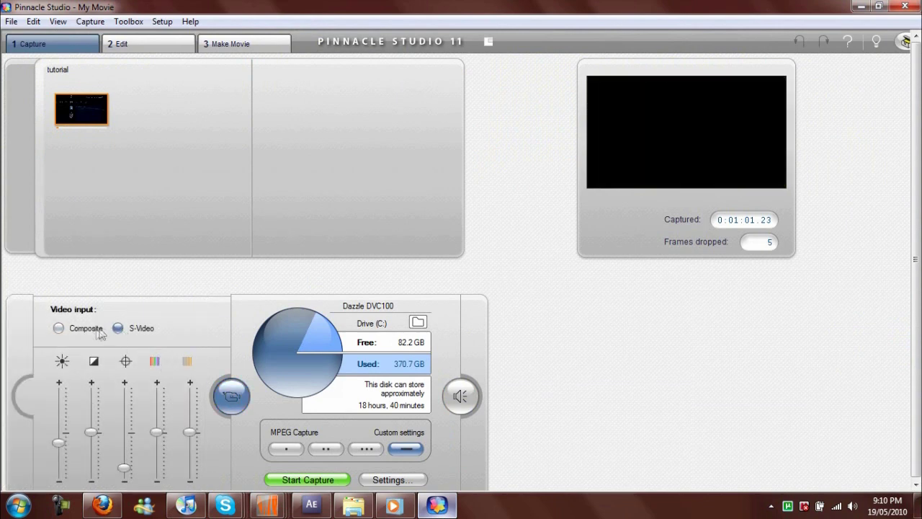
left_click(59, 329)
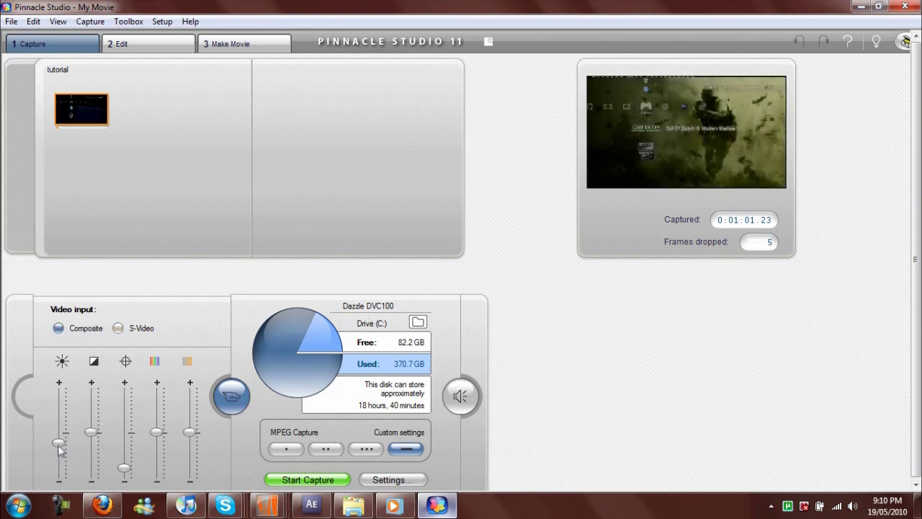
- Adjust the incoming video's brightness and hue, then choose custom MPEG capture settings
mouse_move(61, 448)
left_mouse_down()
mouse_move(72, 356)
mouse_move(72, 479)
mouse_move(71, 436)
left_mouse_up()
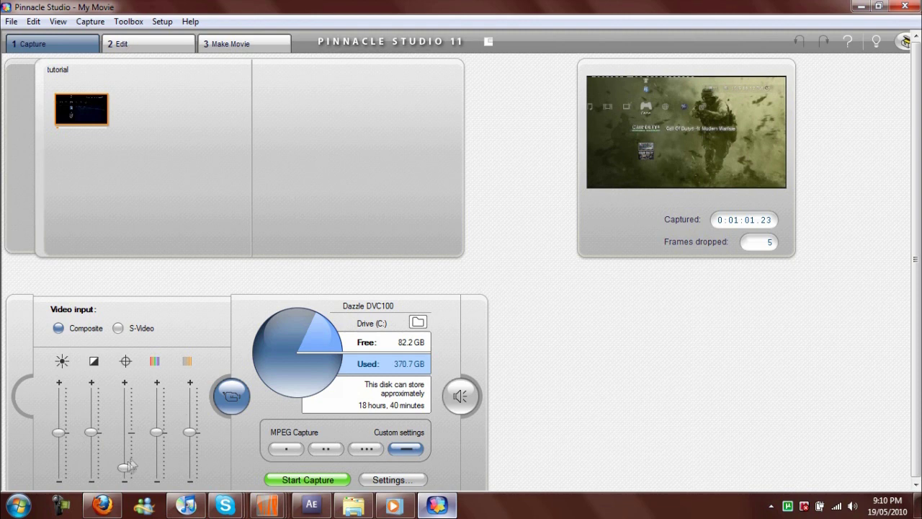
left_click_drag(124, 470, 125, 360)
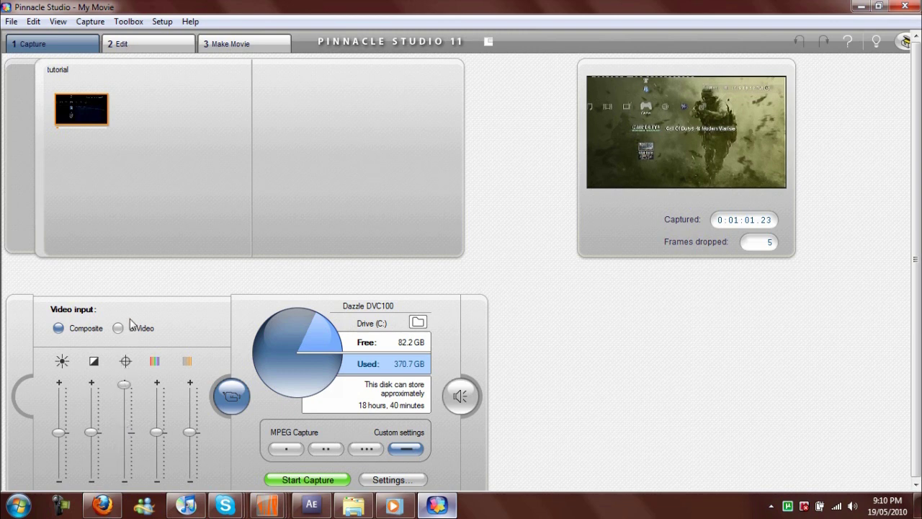
mouse_move(124, 384)
left_mouse_down()
mouse_move(124, 479)
mouse_move(117, 392)
left_mouse_up()
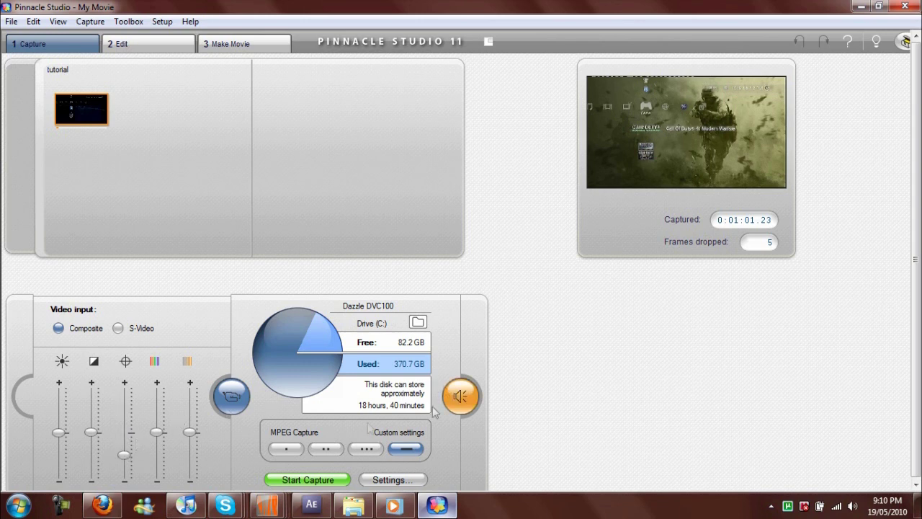
left_click(409, 448)
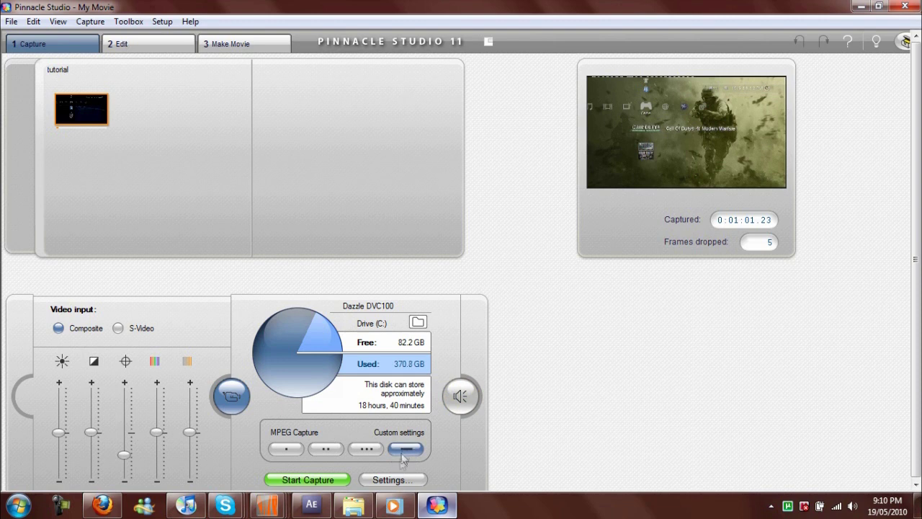
- Keep the capture source aspect ratio at 16:9 in the setup options
left_click(393, 480)
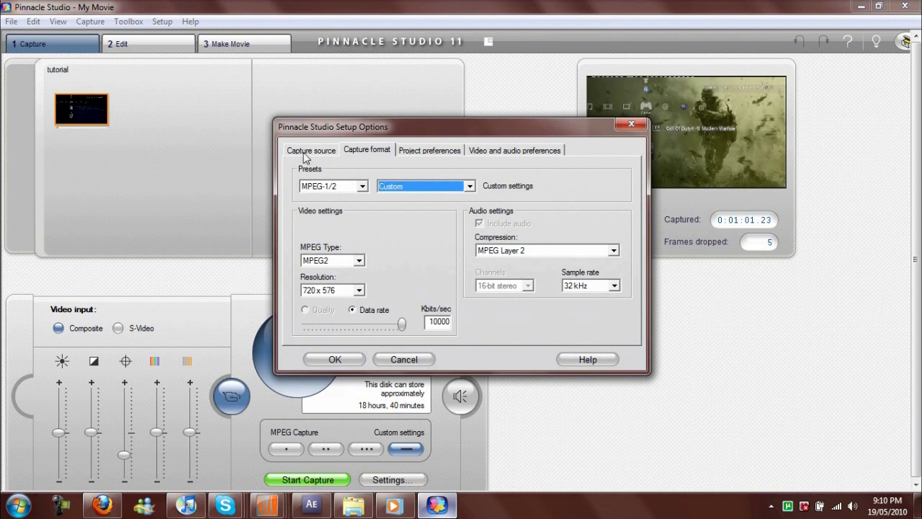
left_click(306, 153)
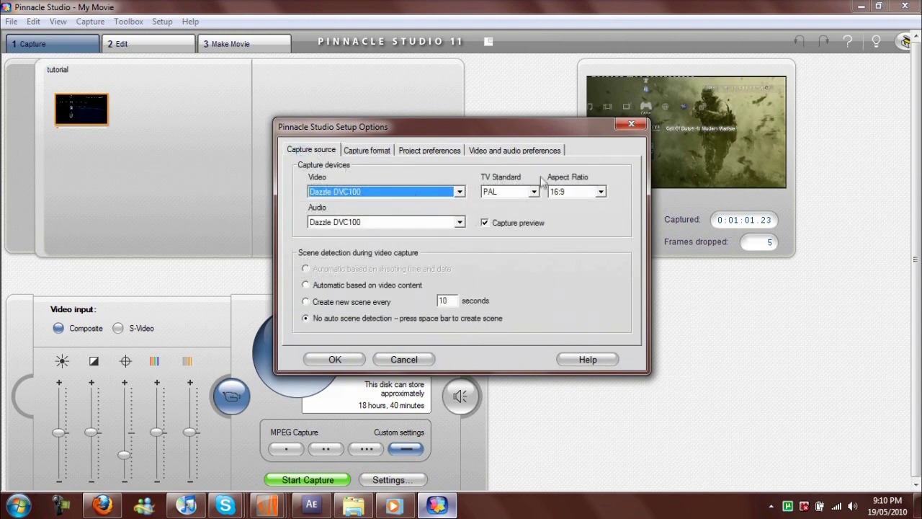
left_click(601, 192)
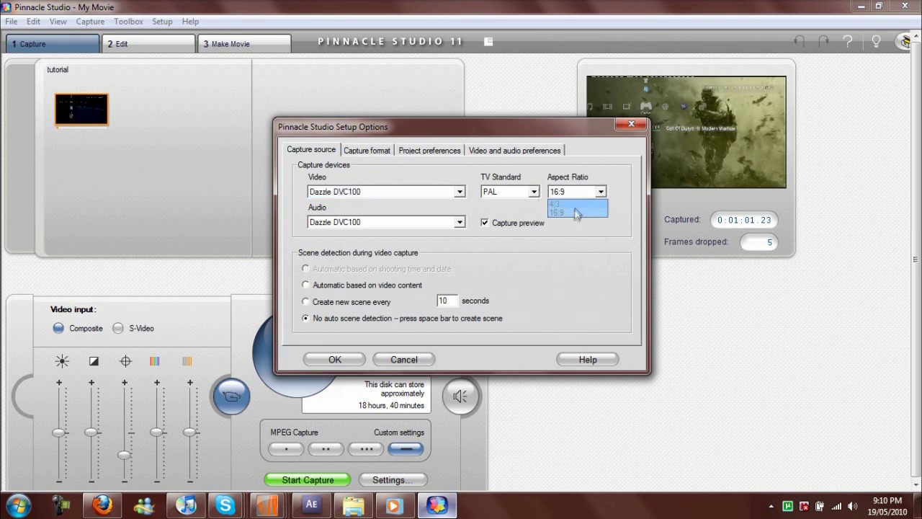
left_click(566, 212)
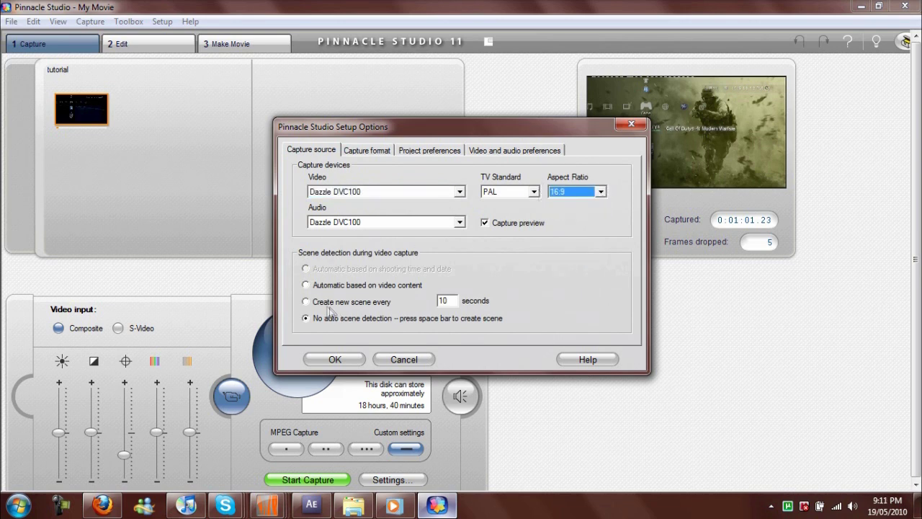
- Set capture format to MPEG-1/2 with the Custom preset at 720 x 576 resolution
left_click(374, 151)
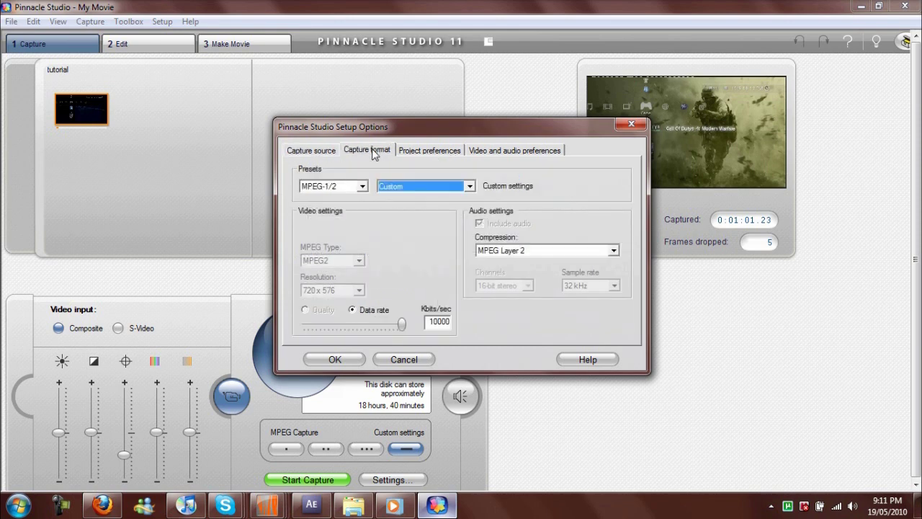
left_click(363, 187)
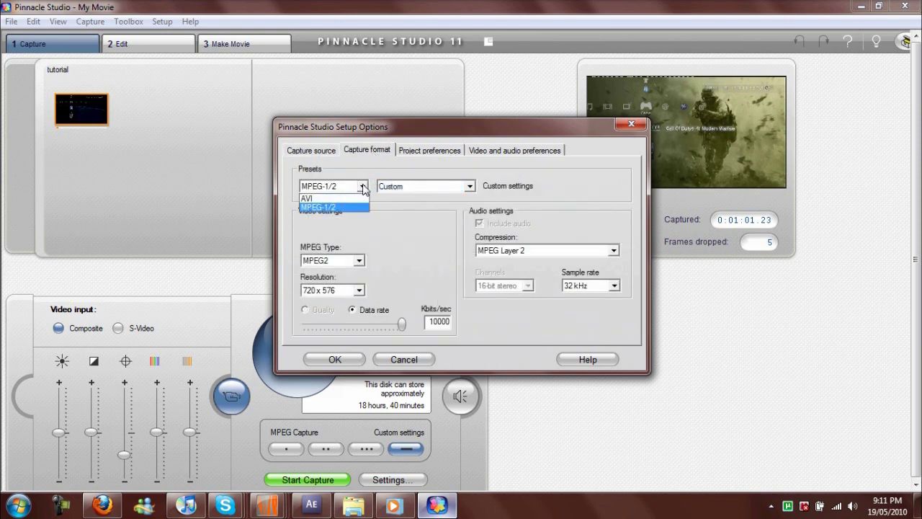
left_click(331, 208)
left_click(468, 187)
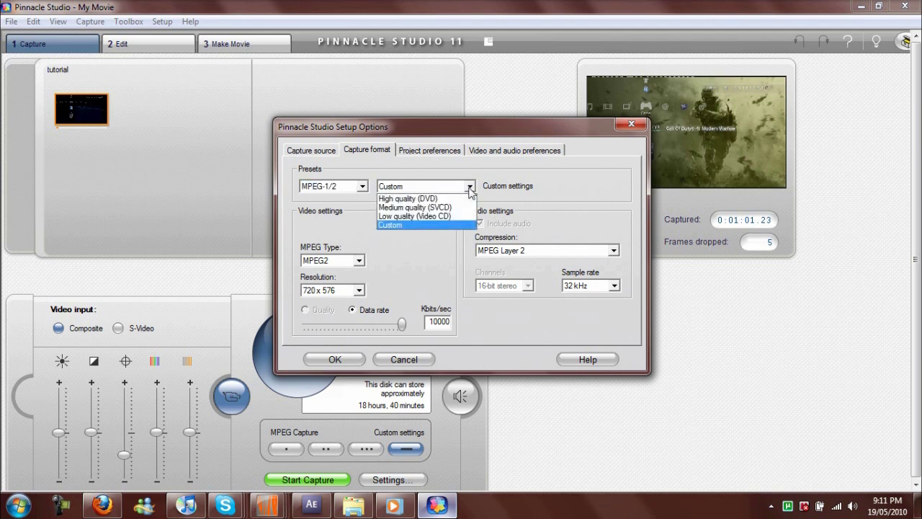
left_click(407, 198)
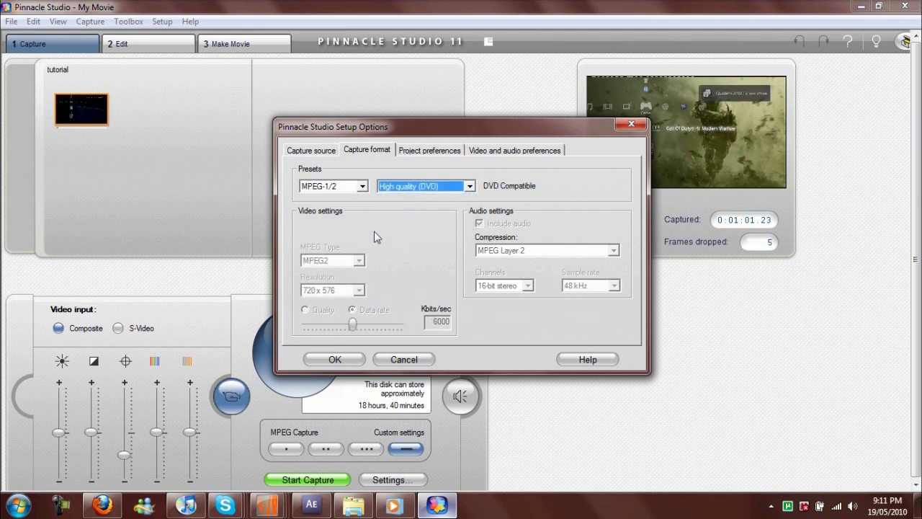
left_click(469, 186)
left_click(415, 227)
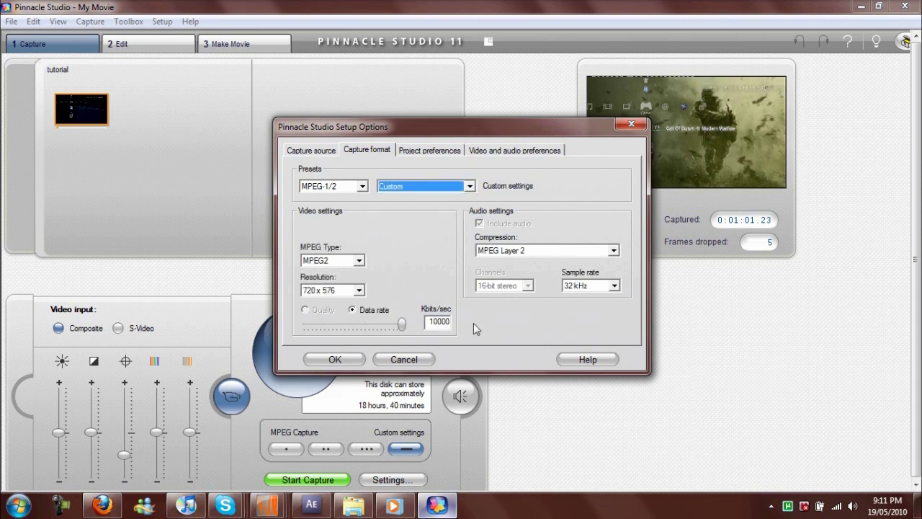
left_click(358, 290)
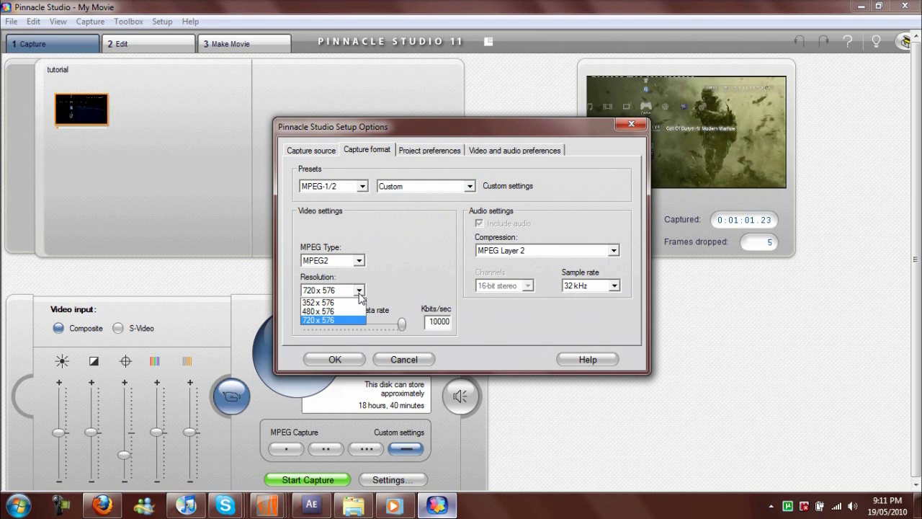
left_click(407, 298)
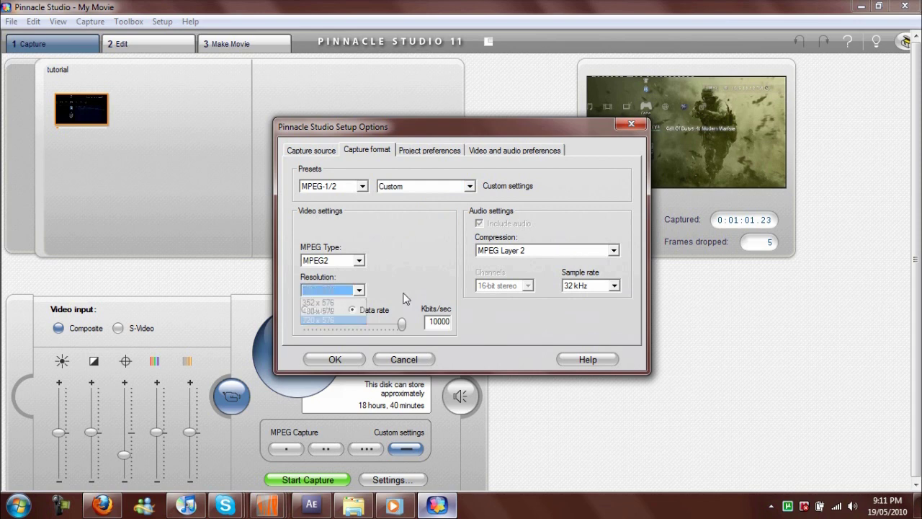
left_click(429, 151)
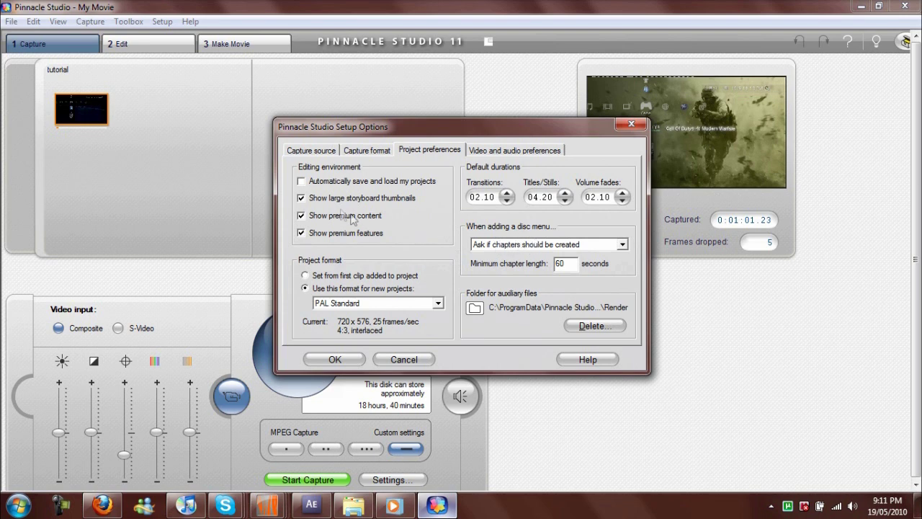
- Keep PAL Standard project format and full-screen preview on the main VGA monitor
left_click(437, 303)
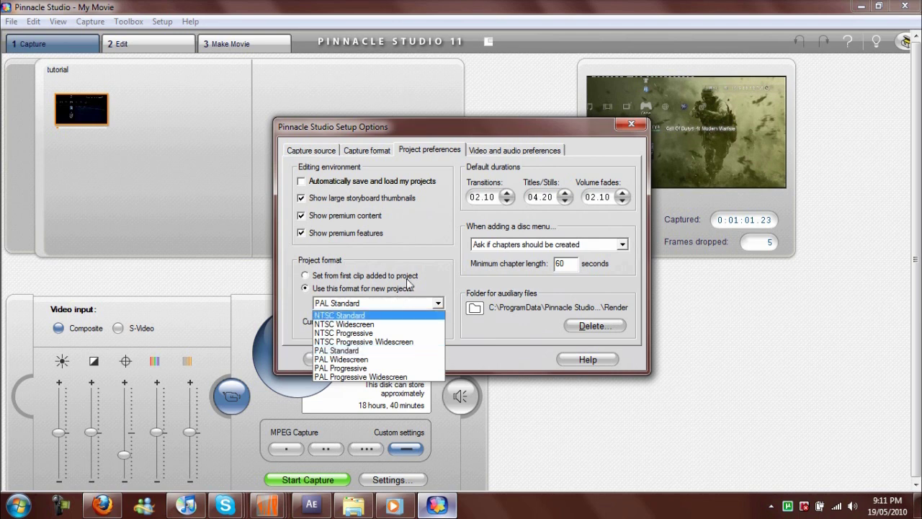
left_click(429, 279)
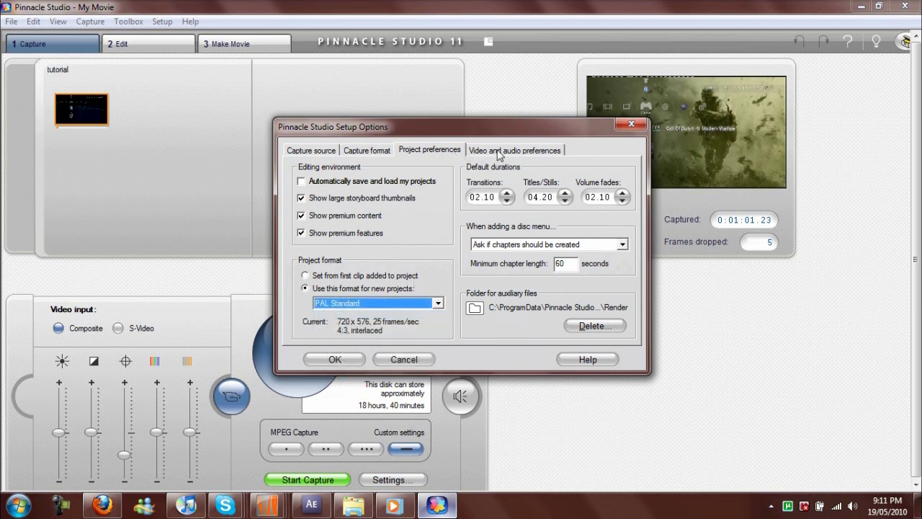
left_click(498, 151)
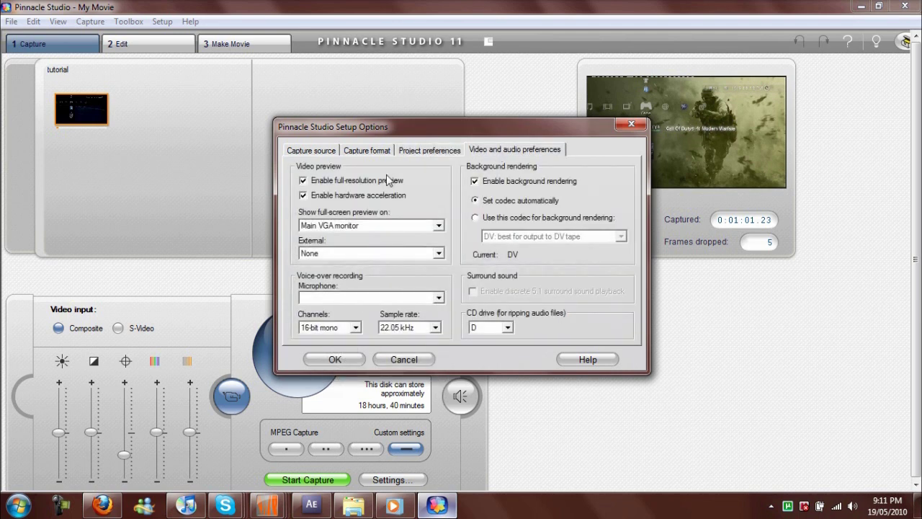
left_click(438, 227)
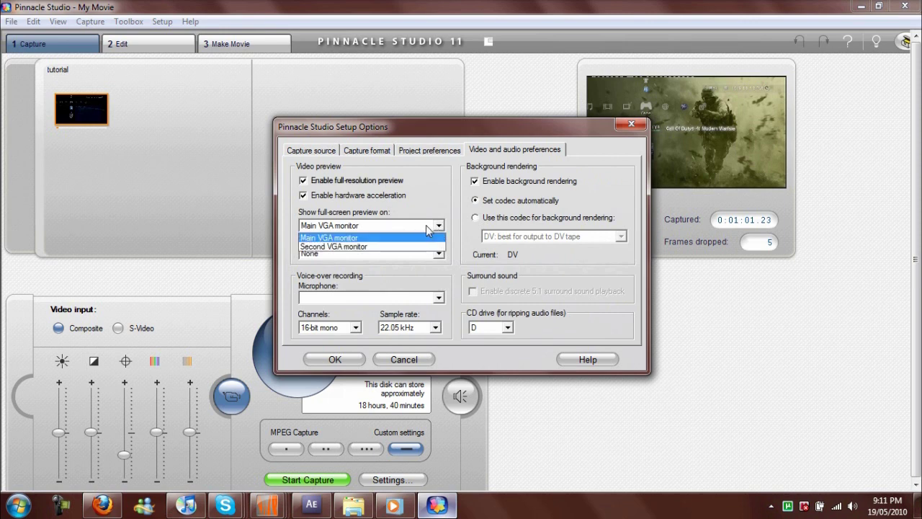
left_click(434, 209)
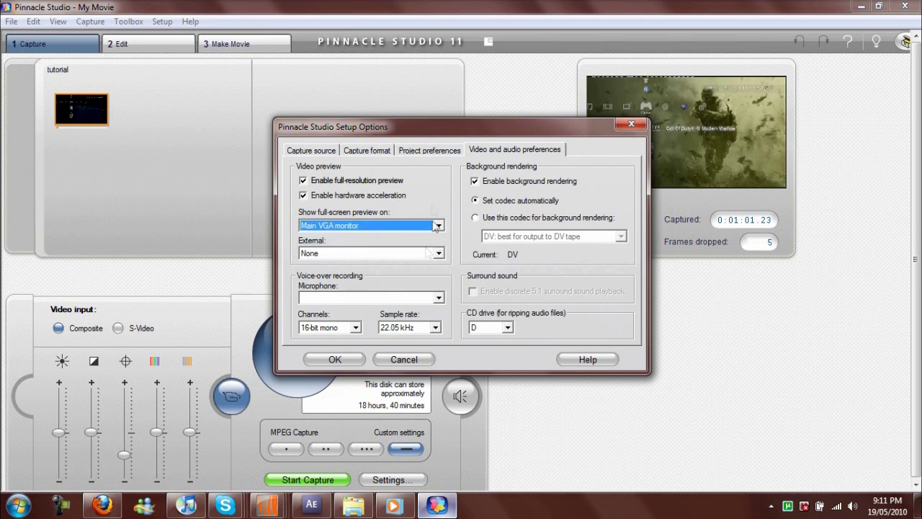
- Select the Realtek microphone as the audio input
left_click(437, 298)
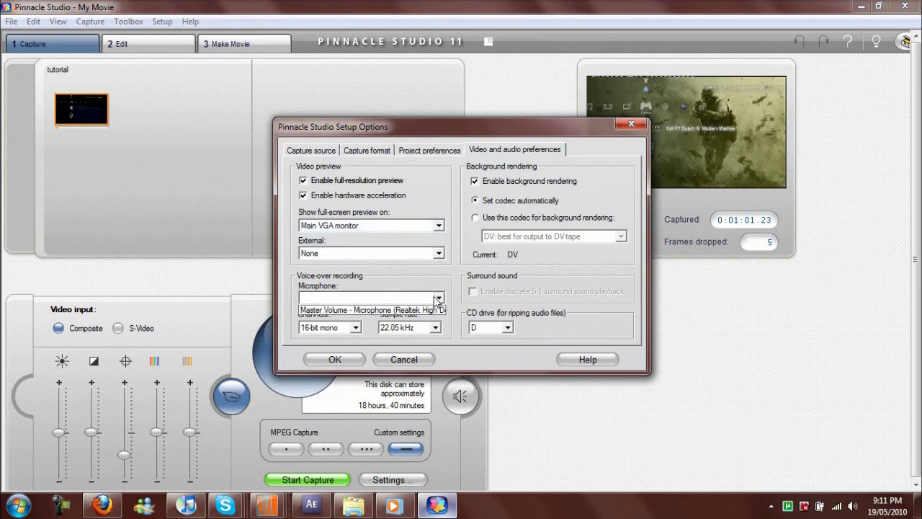
left_click(400, 310)
left_click(436, 298)
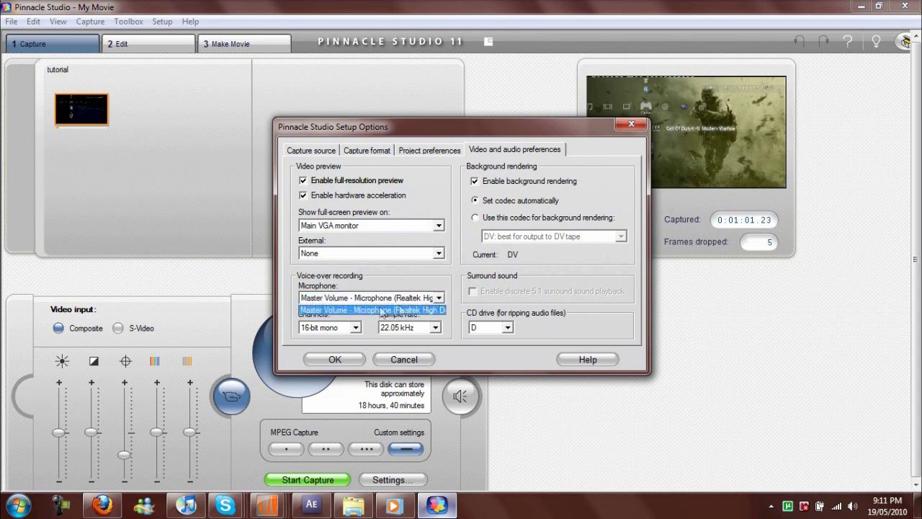
left_click(438, 301)
left_click(439, 301)
left_click(424, 287)
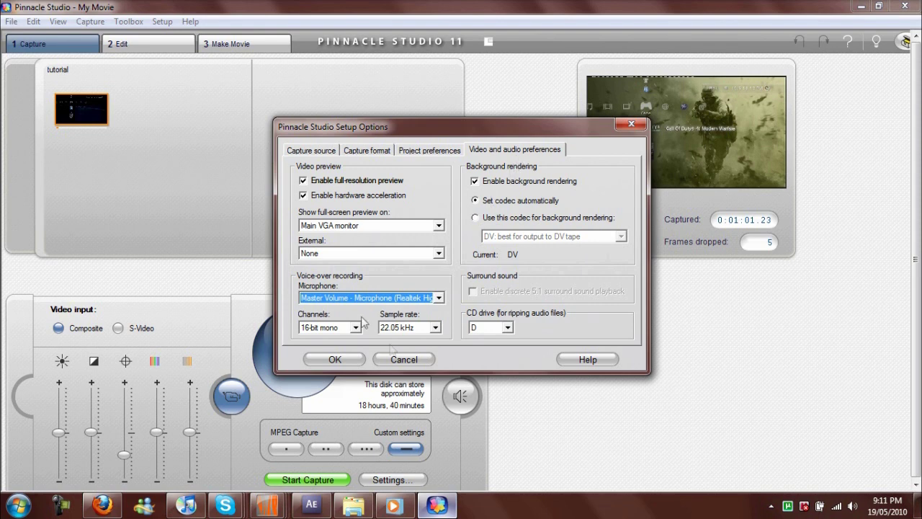
- Cancel the setup options without saving and close the Setup menu
left_click(405, 360)
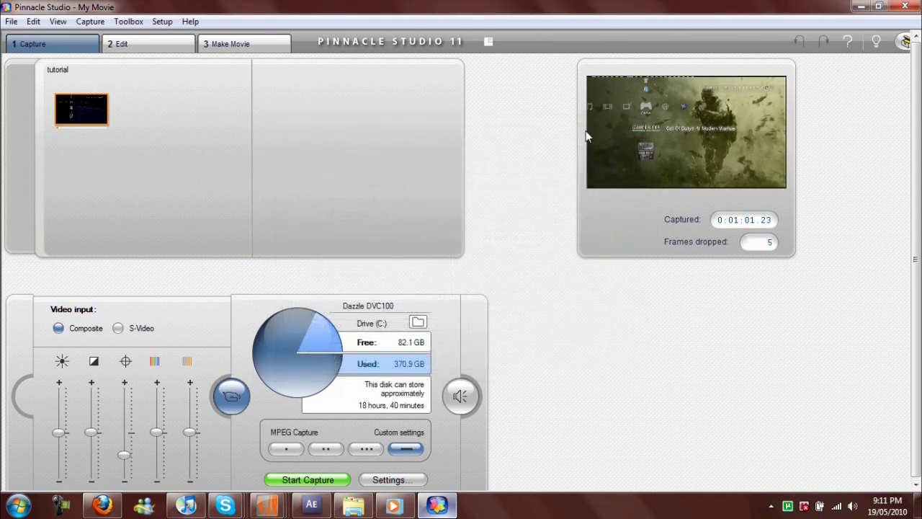
left_click(85, 24)
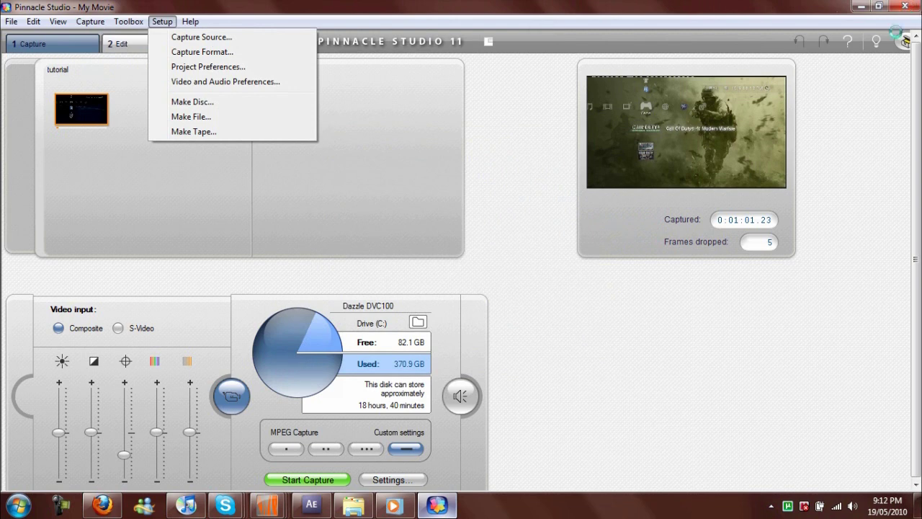
left_click(861, 109)
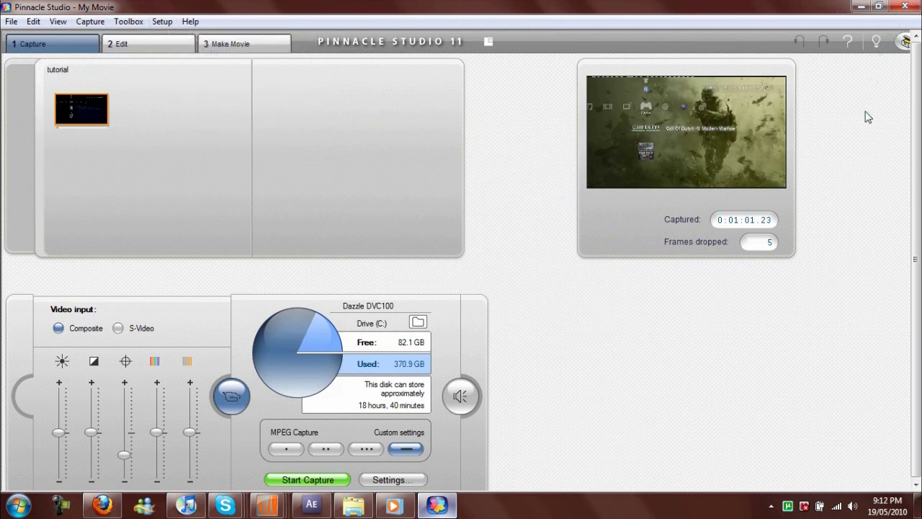
- Close Pinnacle Studio and select the file name field in Vegas's Render As dialog
left_click(904, 6)
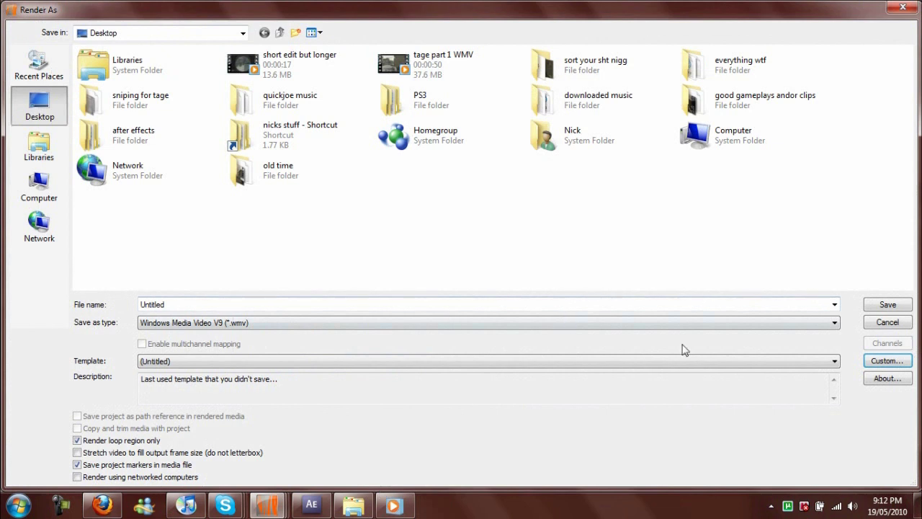
left_click(594, 309)
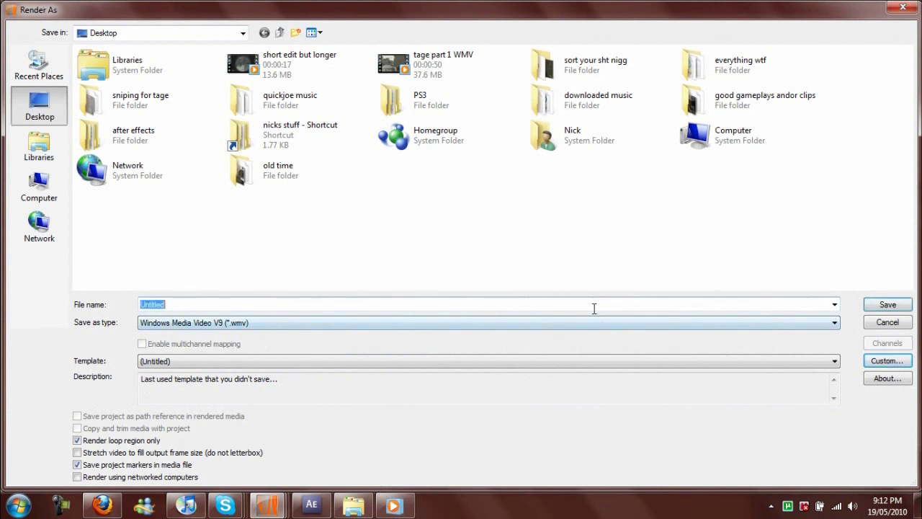